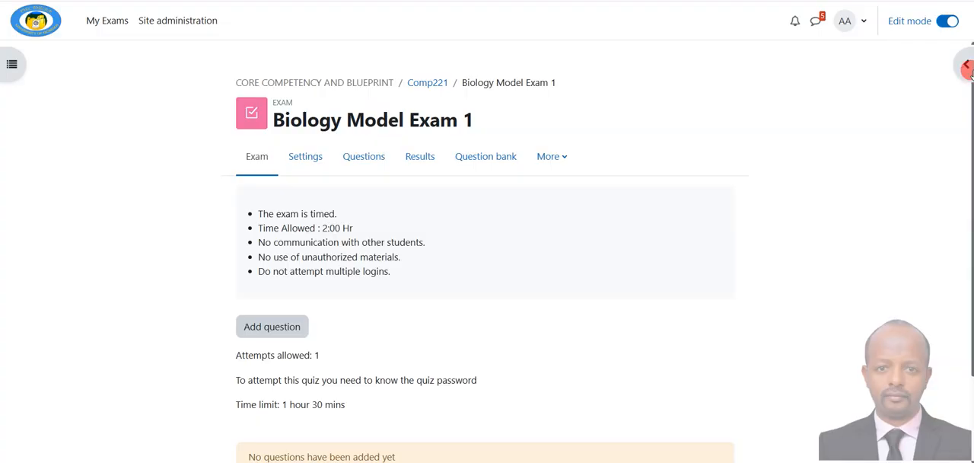
Step: Switch to the plain-text exam file and examine the format of its first question
left_click_drag(973, 99, 611, 48)
double_click(611, 48)
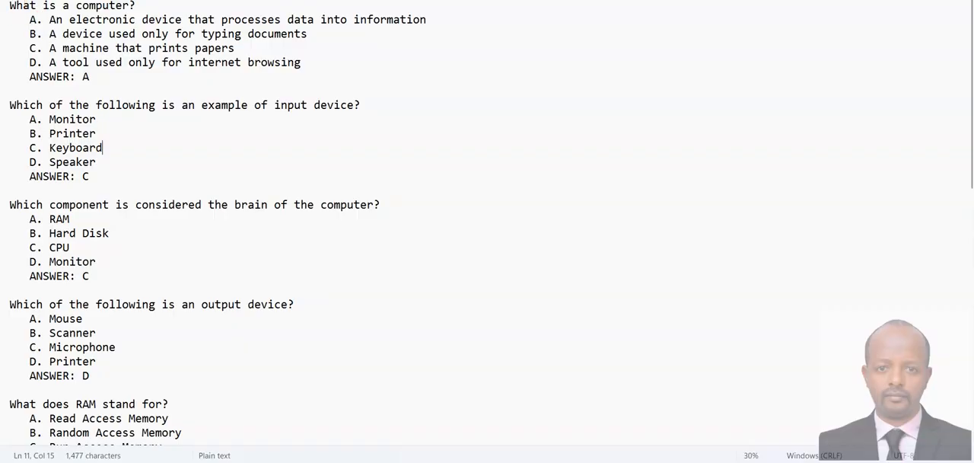
triple_click(10, 6)
Step: Replace the period after option letters A to D of the first question with a closing parenthesis
left_click(87, 19)
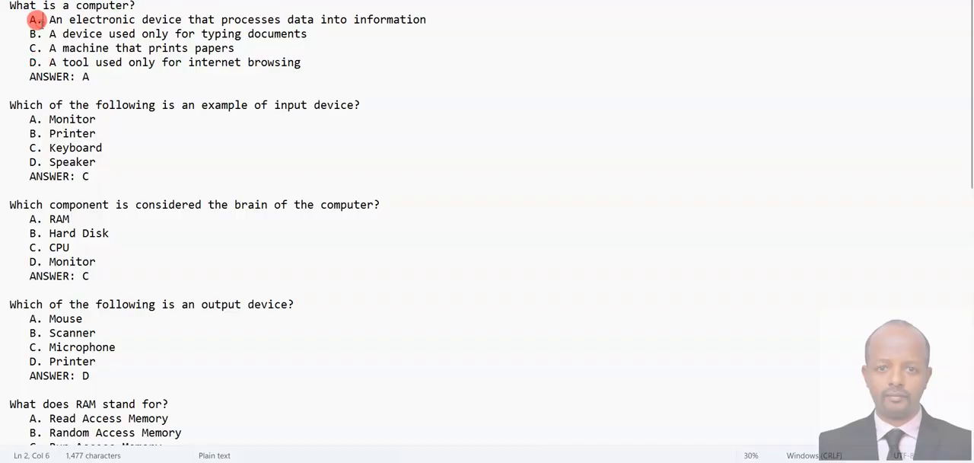
key("BackSpace")
type(")")
left_click(43, 33)
key("BackSpace")
type(")")
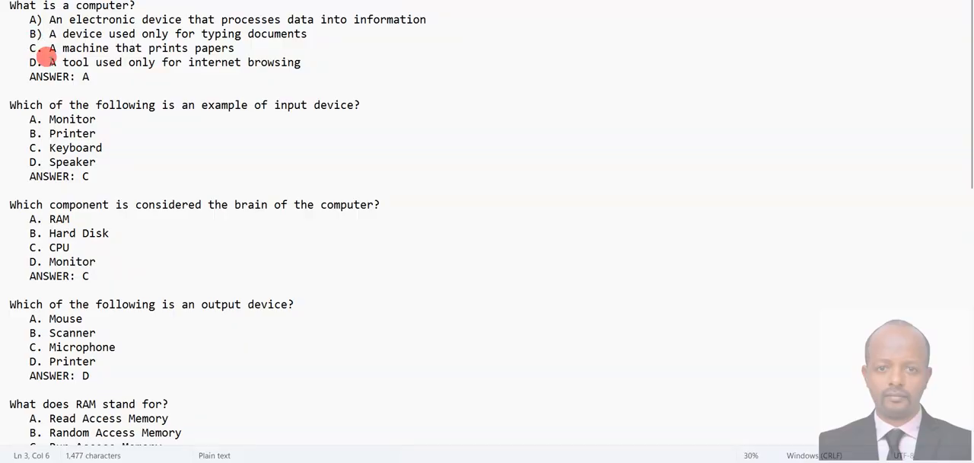
key("BackSpace")
type(")")
key("Down")
key("BackSpace")
type(")")
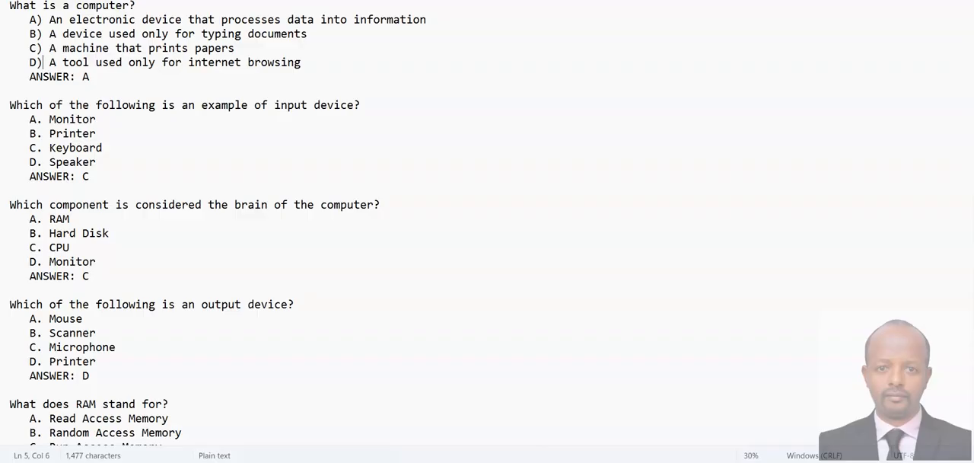
Step: Change the closing parentheses after the first question's option letters A to D back to periods
key("BackSpace")
type(".")
key("Down")
key("BackSpace")
type(".")
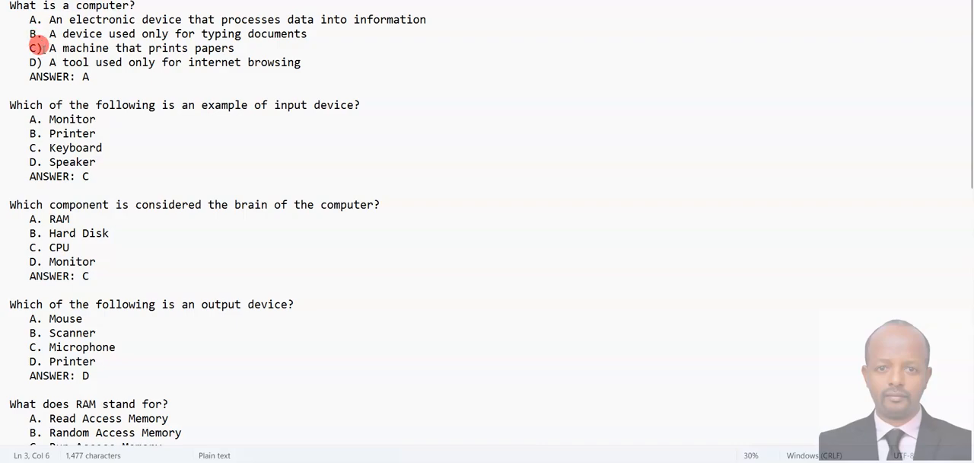
key("BackSpace")
type(".")
key("BackSpace")
type(".")
Step: Examine the ANSWER line, the blank line between questions, the second question's layout and the rest of the question list
left_click(30, 76)
left_click_drag(30, 74, 81, 74)
double_click(86, 76)
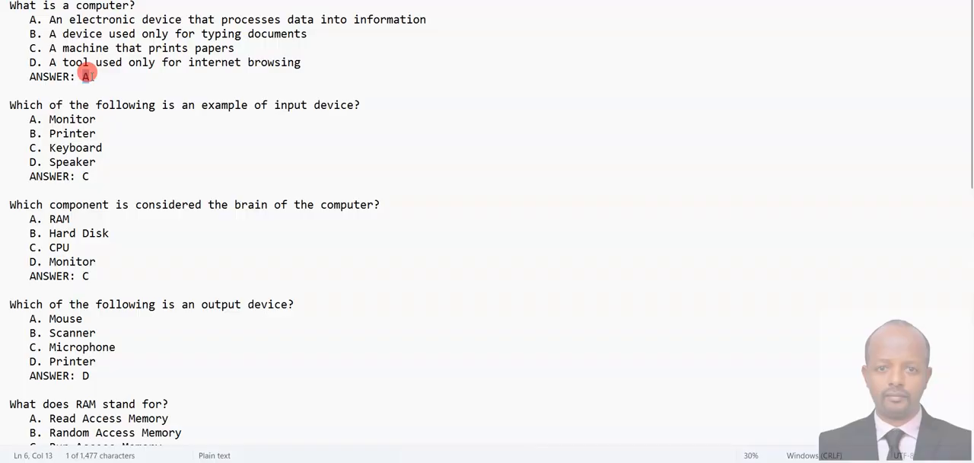
left_click_drag(9, 88, 89, 90)
left_click_drag(23, 105, 215, 103)
left_click_drag(29, 119, 118, 122)
left_click_drag(92, 174, 17, 162)
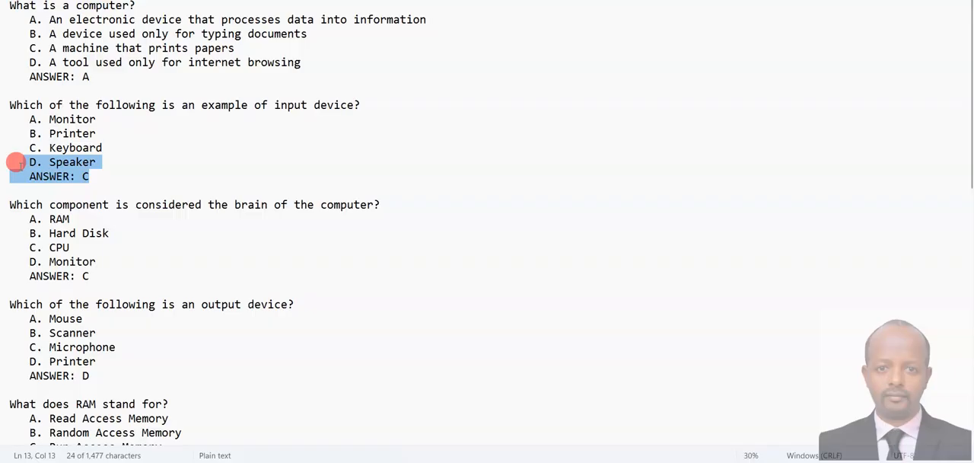
left_click(151, 100)
scroll(138, 173, "down", 2)
scroll(137, 173, "down", 11)
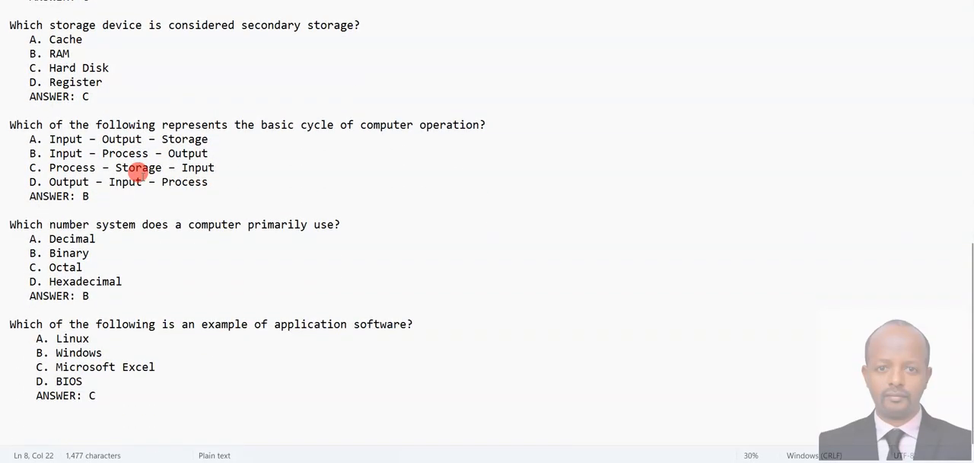
Step: Save the question text file as "exam one" in the Downloads folder
left_click(17, 1)
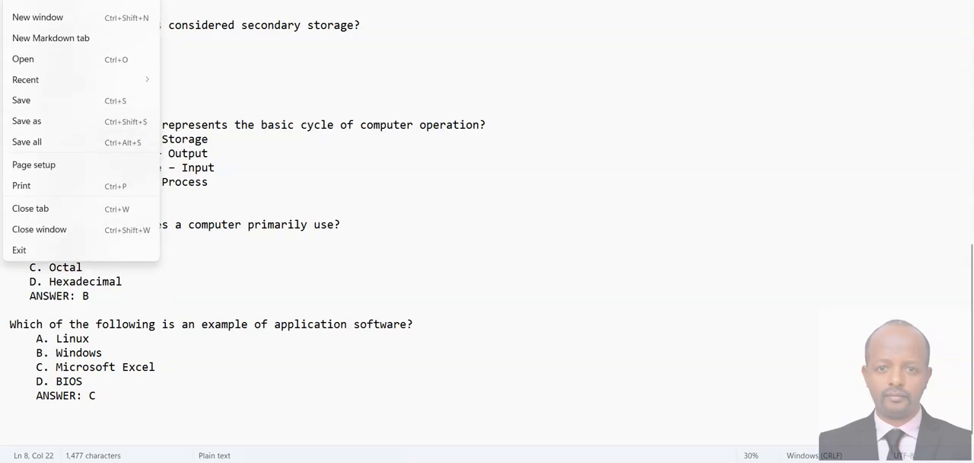
left_click(35, 104)
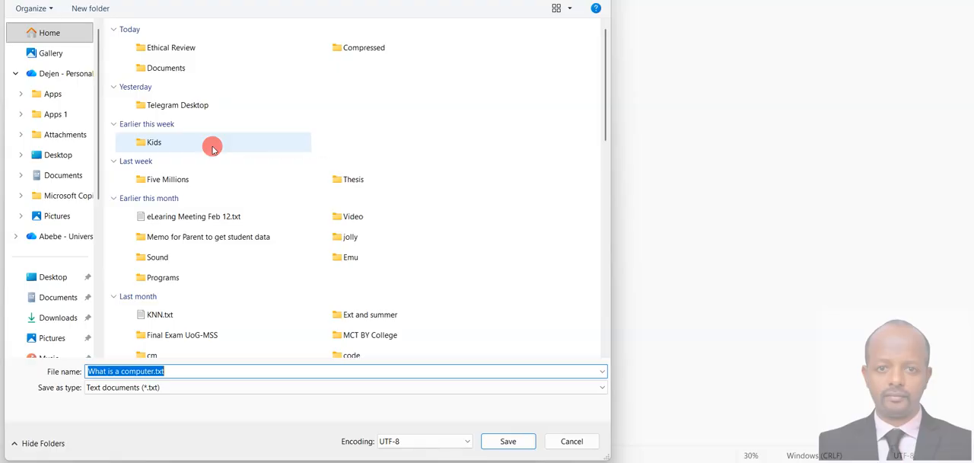
type("exam")
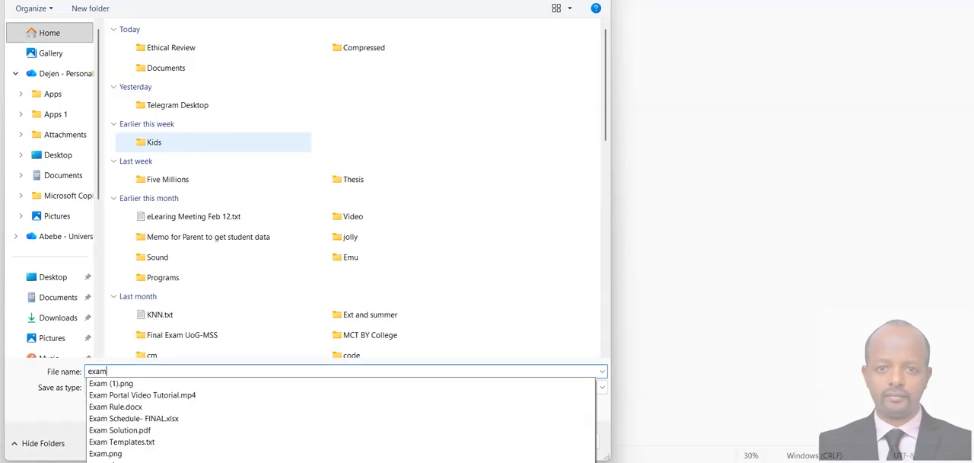
type(" one")
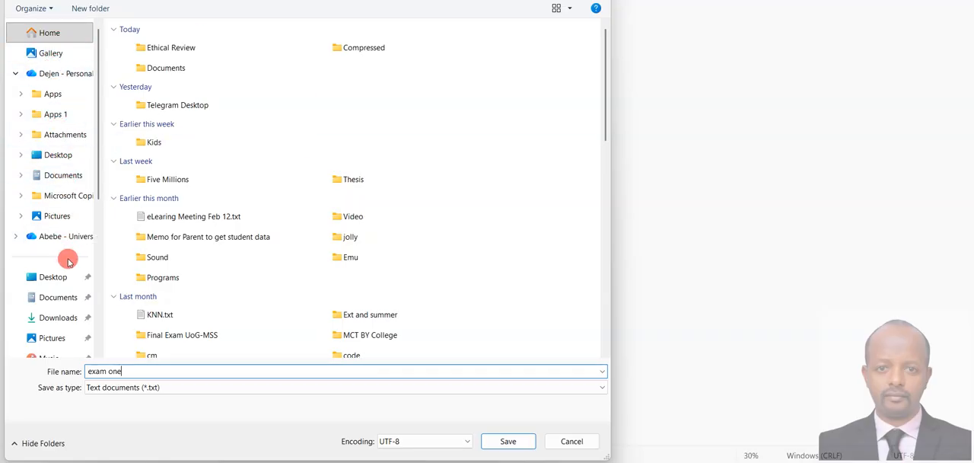
left_click(58, 317)
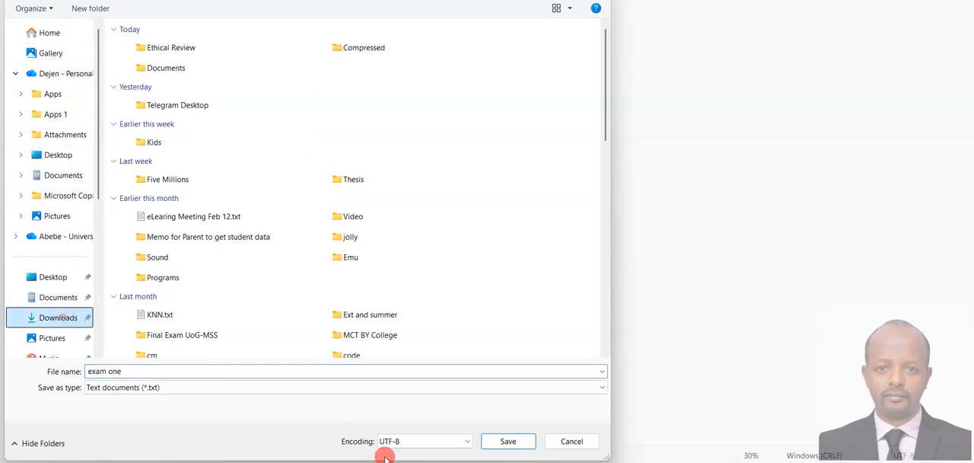
left_click(506, 441)
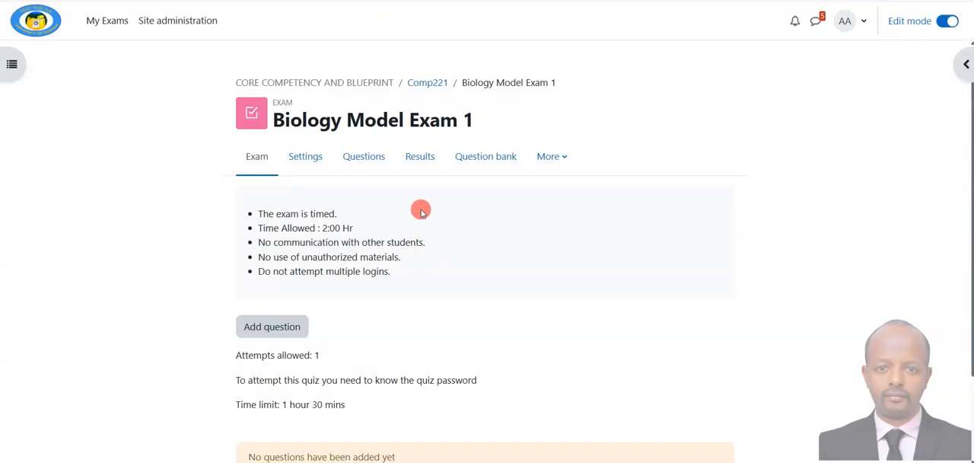
Step: Switch to Moodle, open the question import page for Biology Model Exam 1 and choose Aiken format
left_click(487, 158)
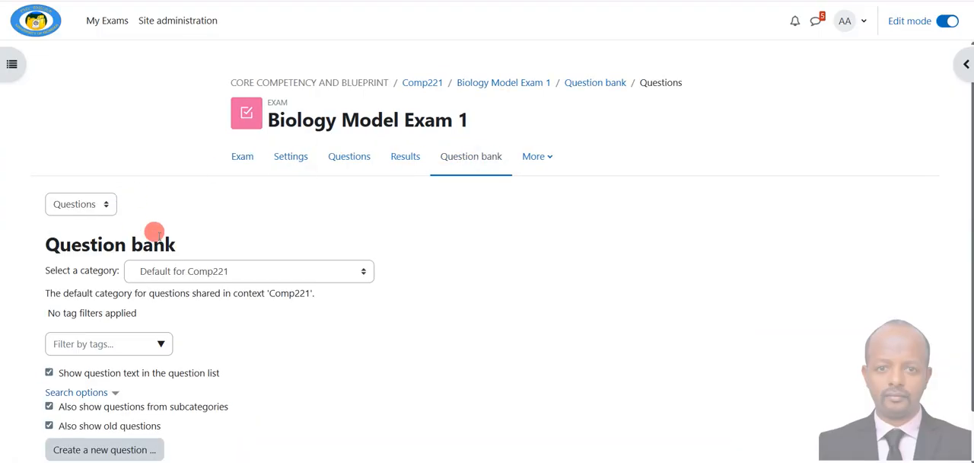
left_click(88, 204)
left_click(76, 259)
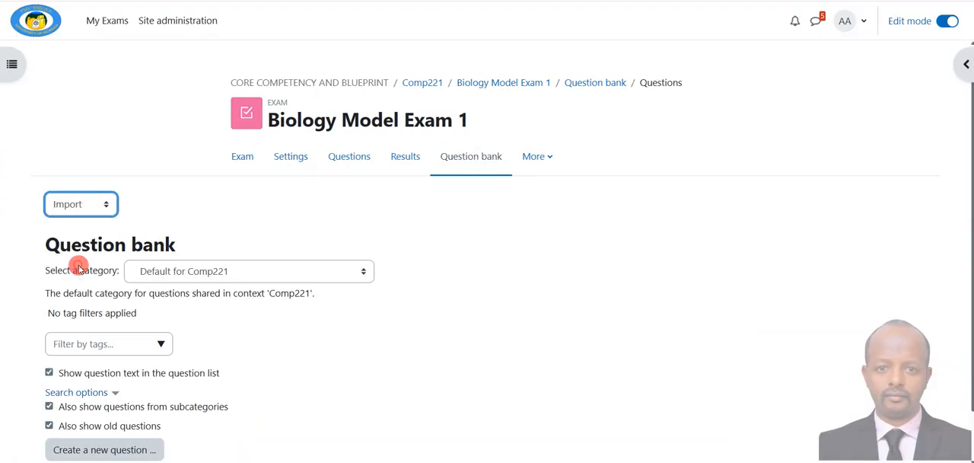
scroll(320, 258, "down", 1)
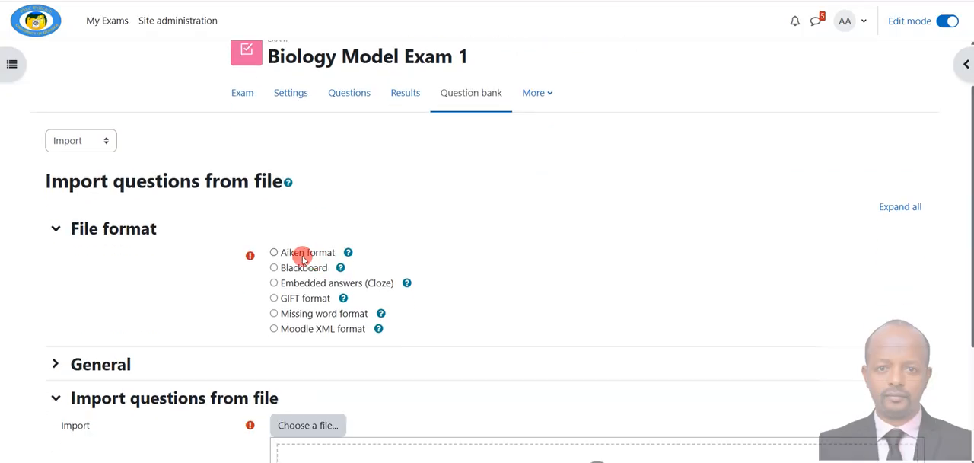
left_click(298, 258)
Step: Set the import category to Default for Biology Model Exam 1 in the general import settings
scroll(298, 258, "down", 3)
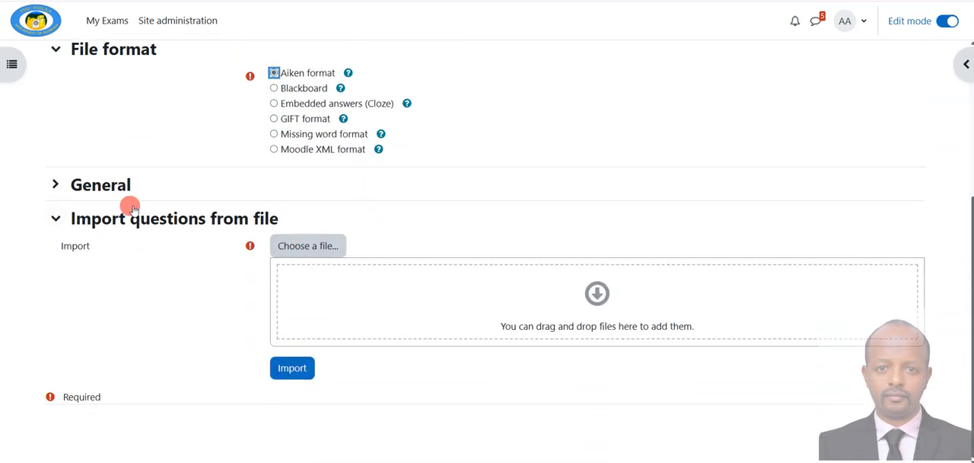
left_click(85, 186)
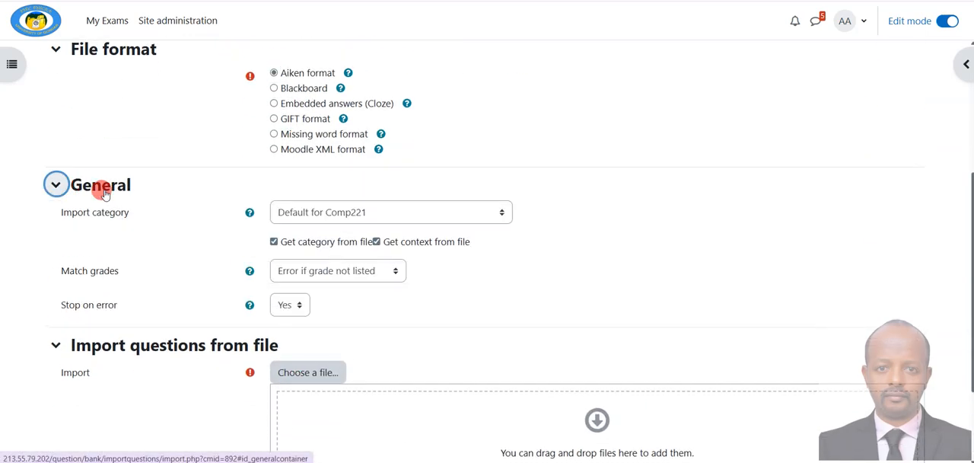
left_click(309, 219)
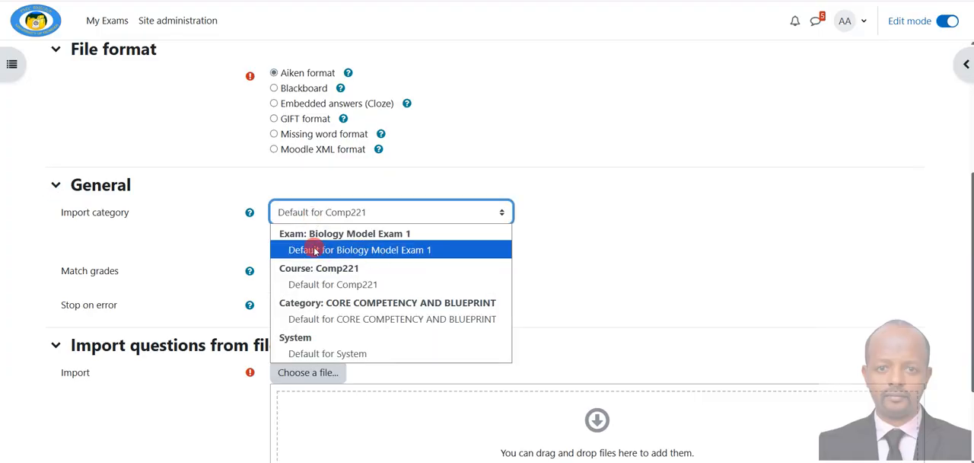
left_click(392, 255)
Step: Upload exam one.txt from the Downloads folder as the question import file
scroll(393, 252, "down", 2)
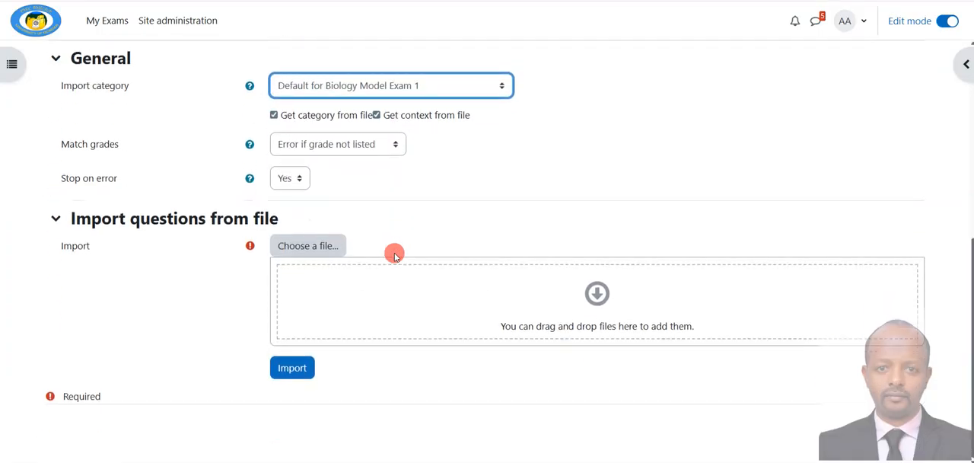
left_click(324, 246)
left_click(268, 169)
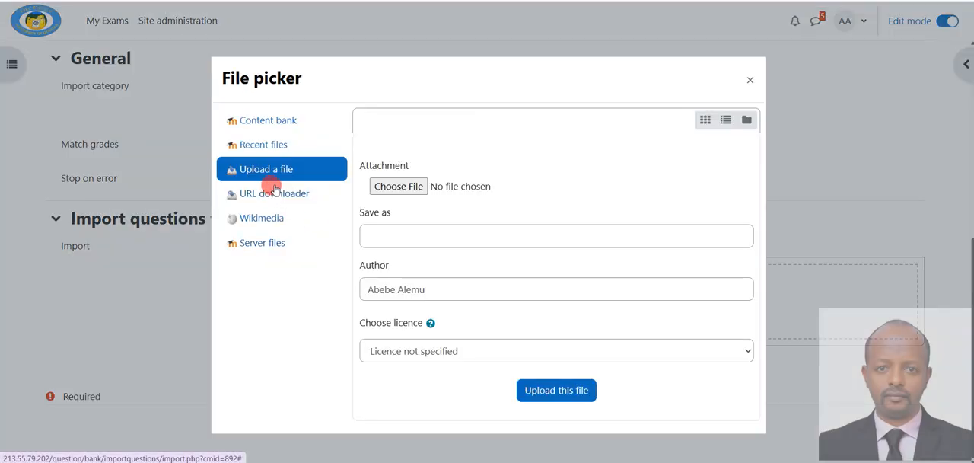
left_click(389, 186)
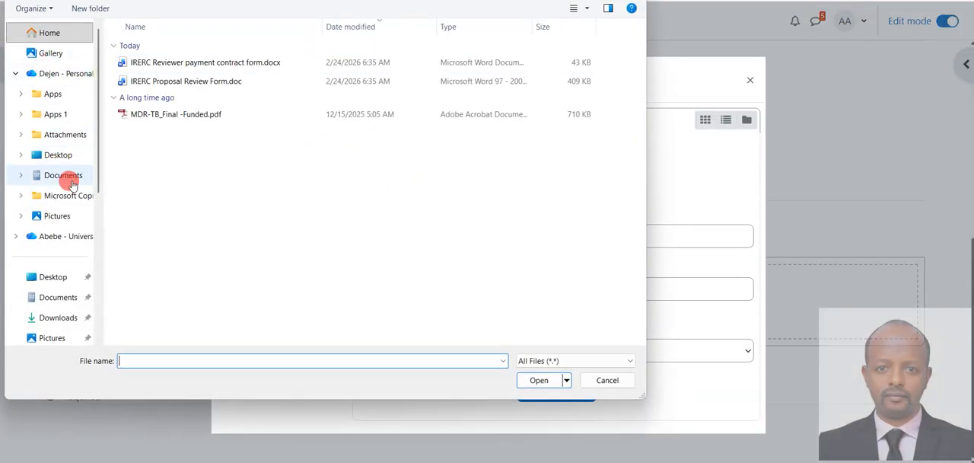
left_click(66, 138)
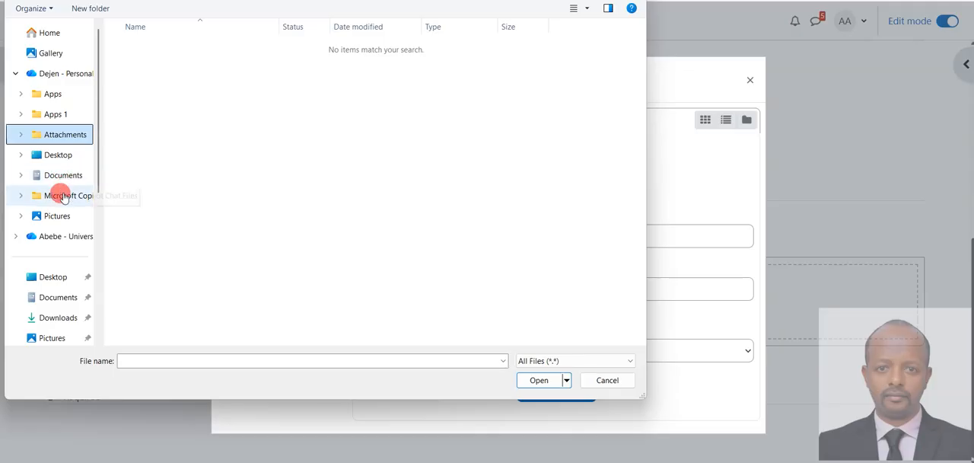
left_click(55, 320)
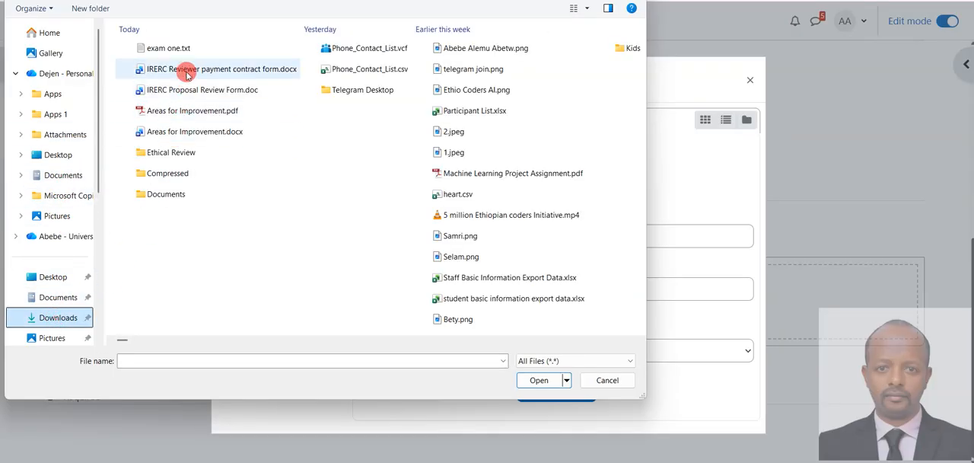
left_click(182, 47)
left_click(538, 380)
left_click(555, 391)
Step: Import the questions from the uploaded file and continue to the question bank to review them
left_click(294, 367)
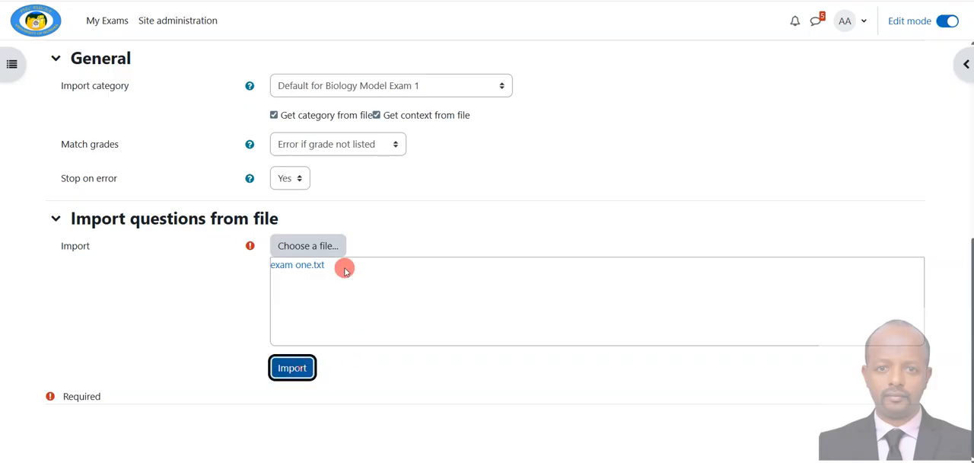
scroll(343, 270, "down", 3)
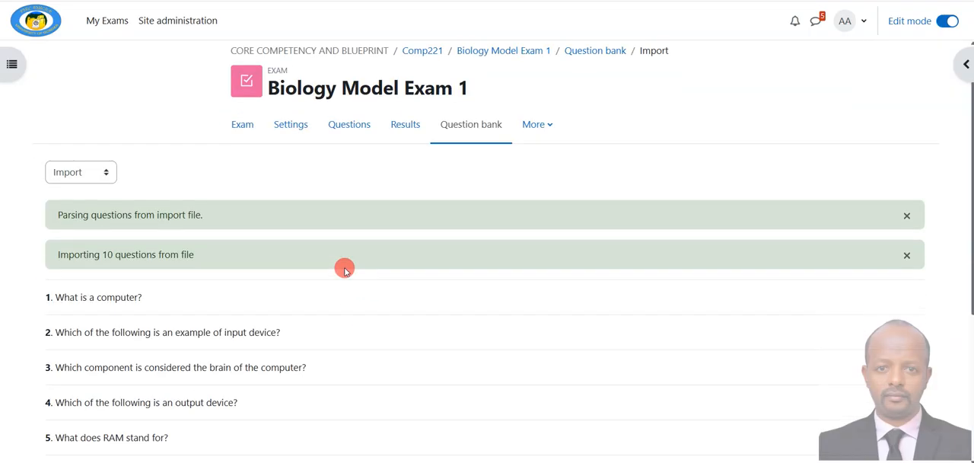
scroll(330, 352, "down", 2)
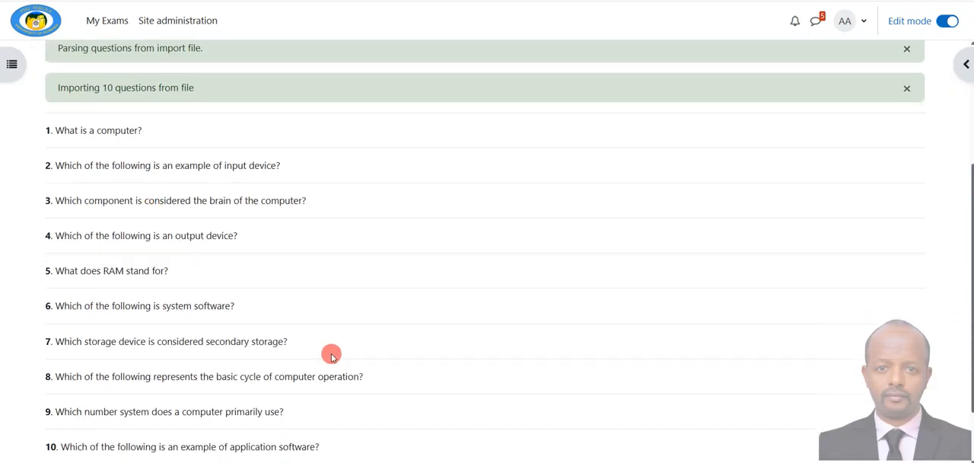
left_click(484, 396)
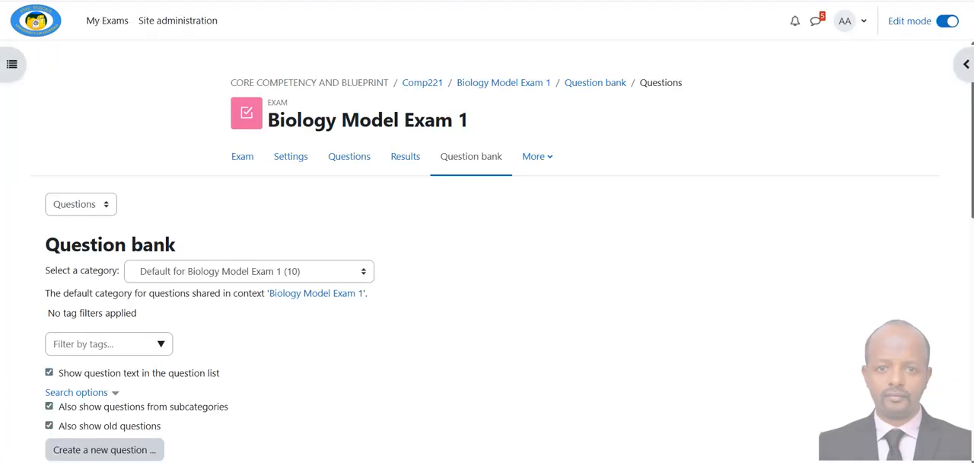
scroll(290, 254, "down", 4)
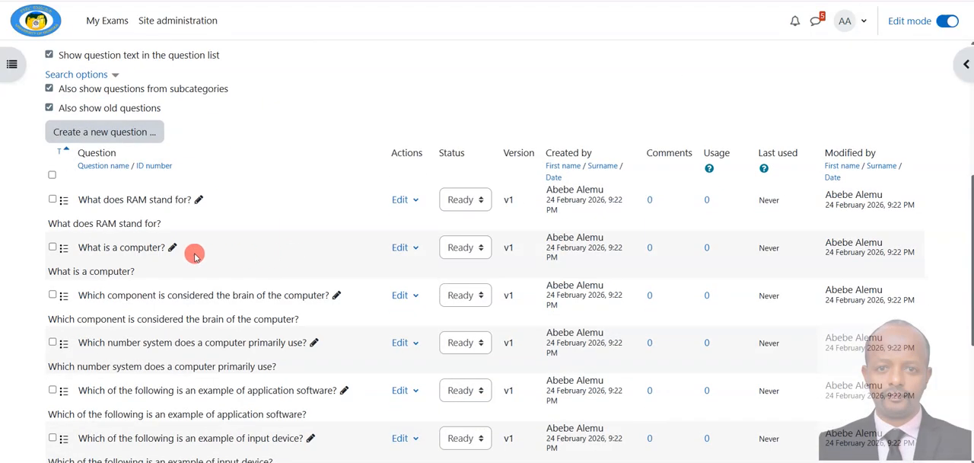
scroll(219, 358, "up", 4)
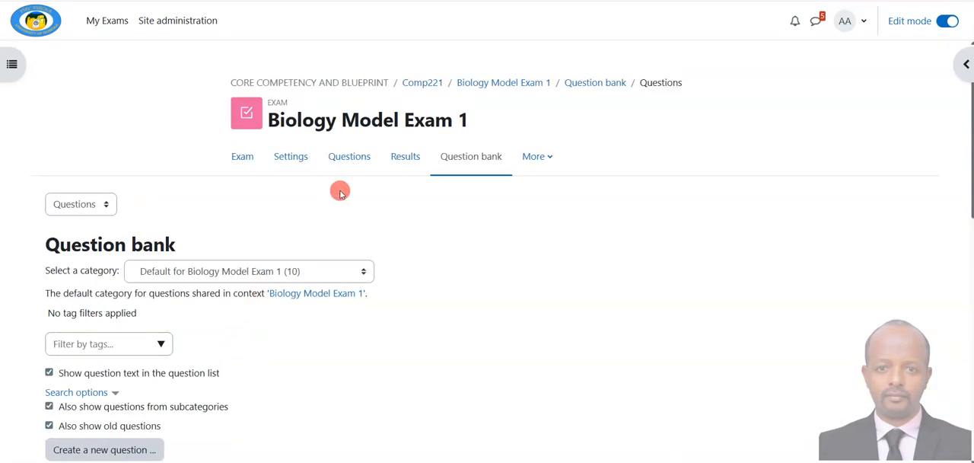
Step: Start adding questions to the exam from the question bank, using the category Default for Biology Model Exam 1
left_click(349, 159)
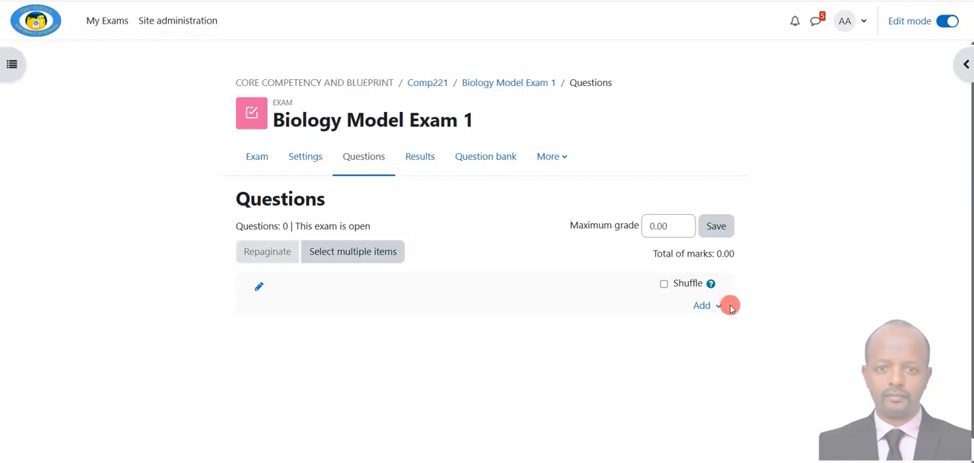
left_click(718, 307)
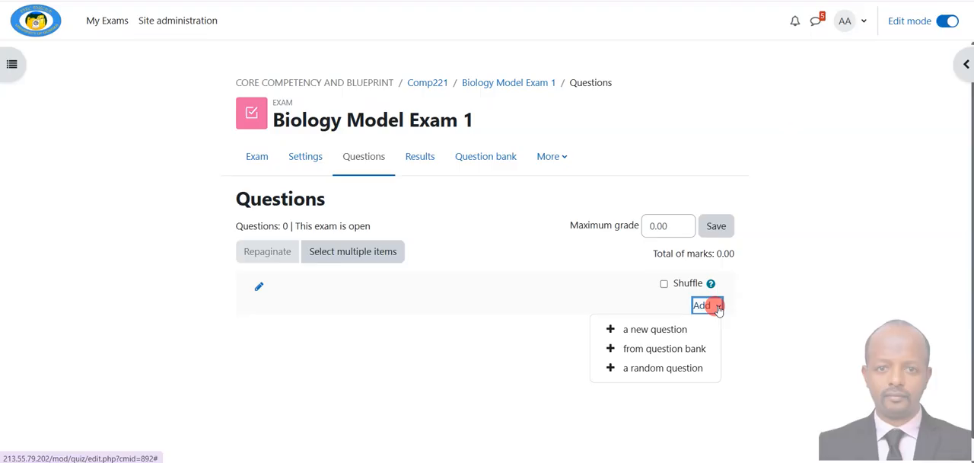
left_click(663, 354)
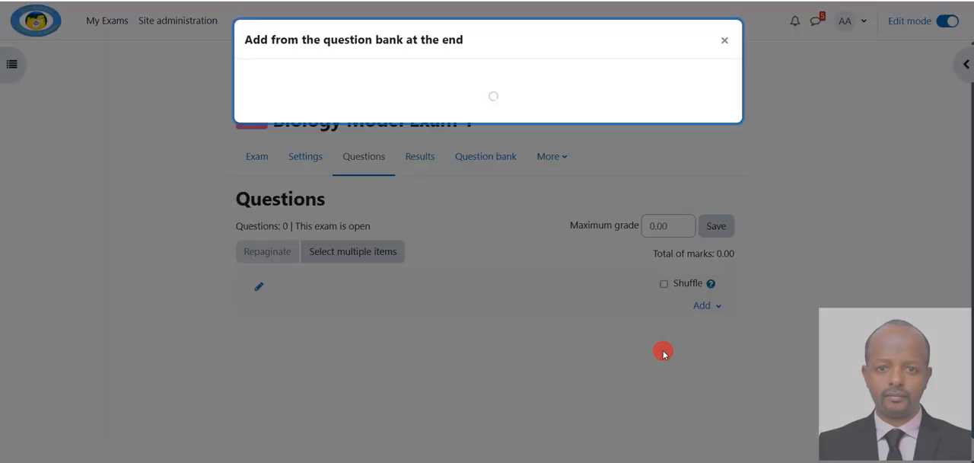
left_click(448, 81)
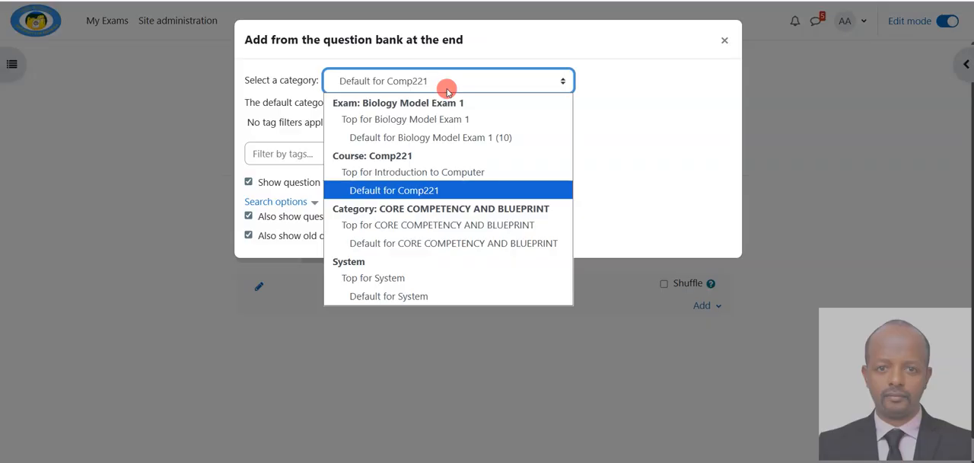
left_click(455, 140)
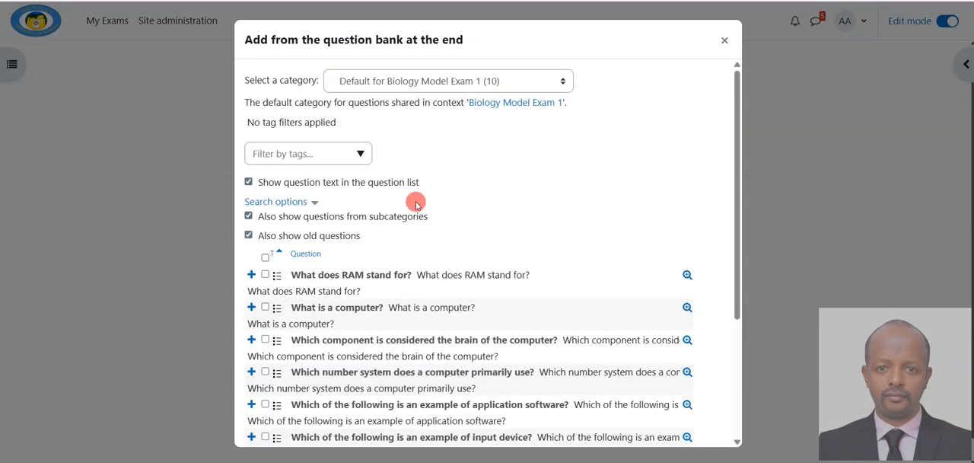
Step: Select all the imported questions in the category and add them to the quiz
scroll(418, 228, "down", 4)
scroll(426, 251, "up", 3)
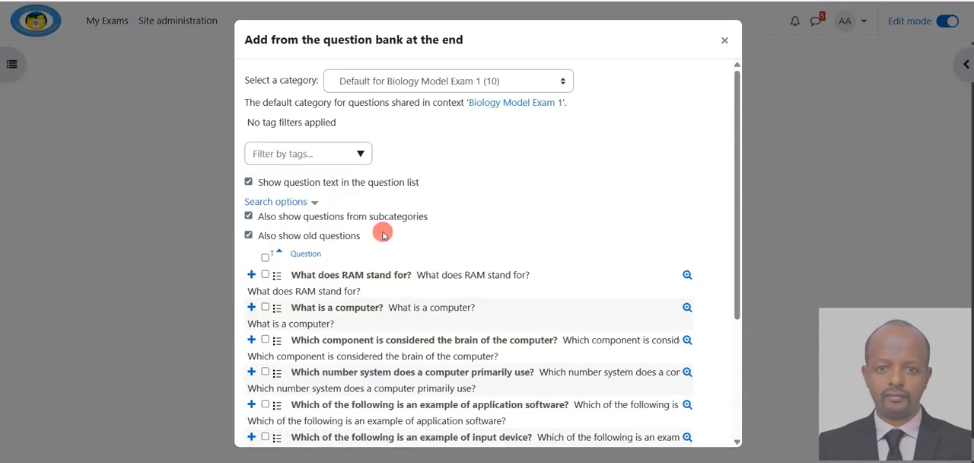
scroll(382, 234, "down", 3)
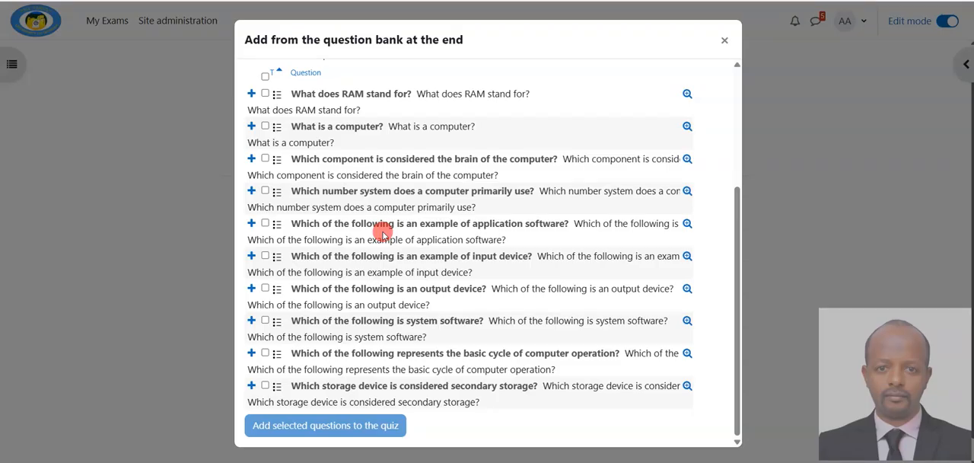
scroll(282, 228, "up", 3)
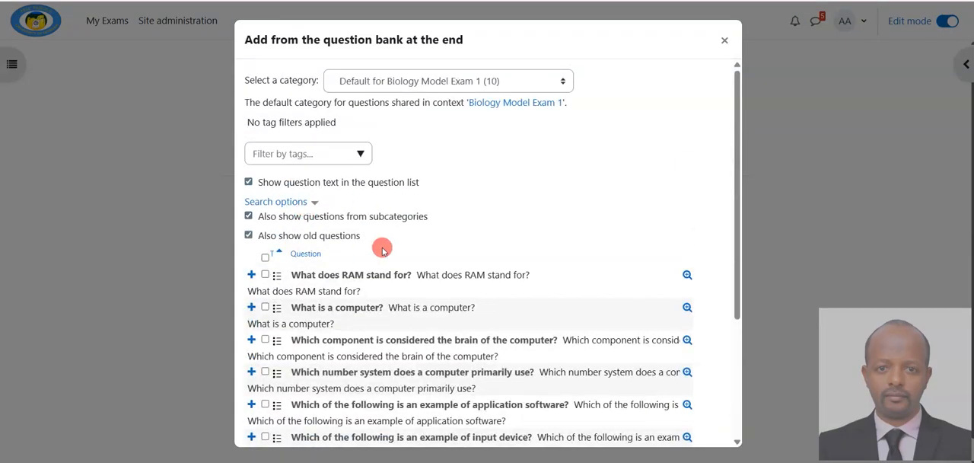
scroll(382, 249, "down", 3)
scroll(342, 236, "up", 3)
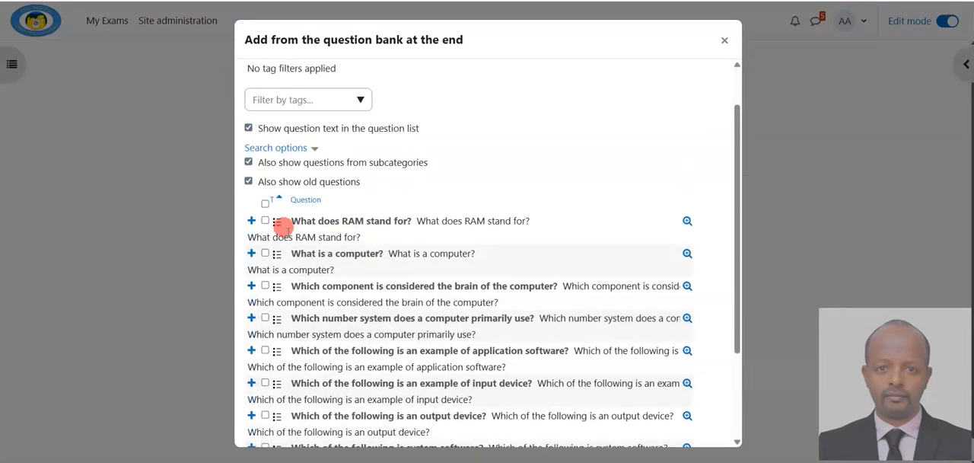
left_click(265, 202)
scroll(400, 320, "down", 3)
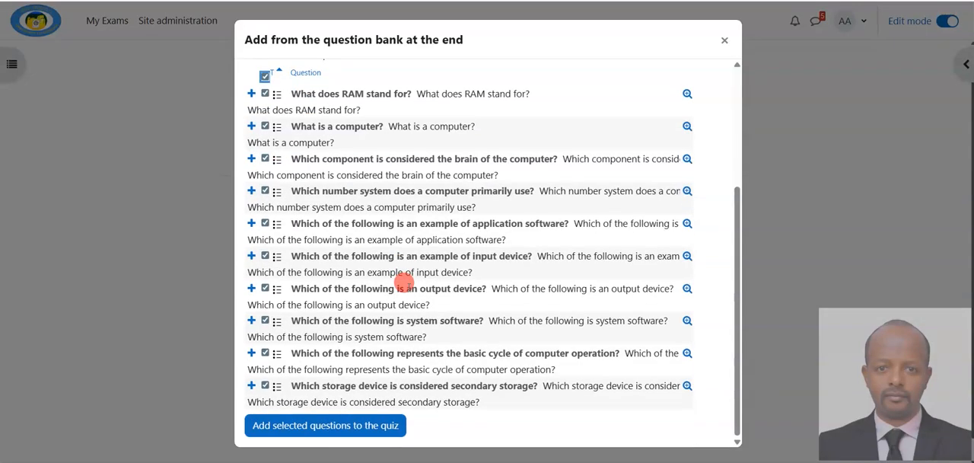
left_click(342, 426)
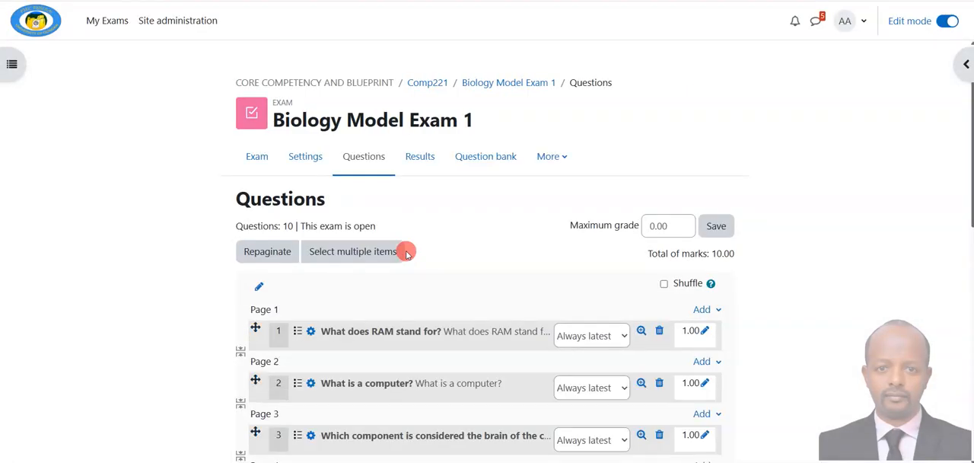
Step: Set the heading of the exam's question section to Choice
scroll(407, 253, "down", 2)
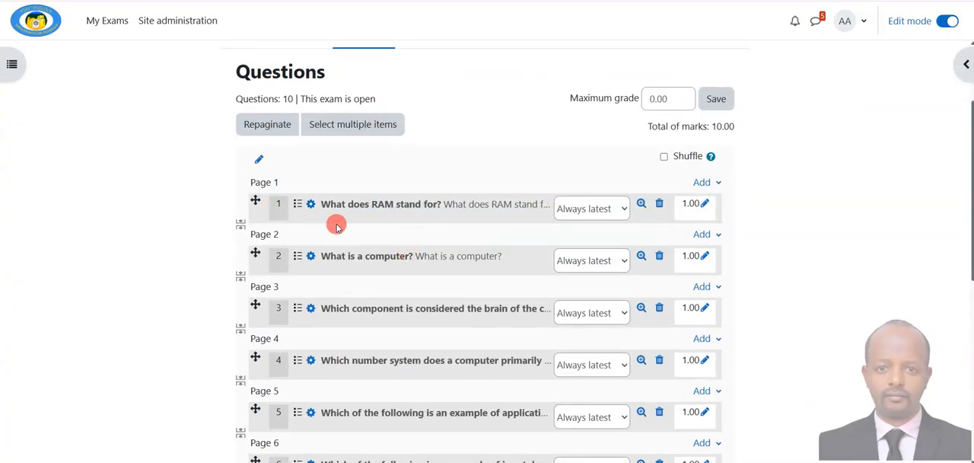
left_click(259, 160)
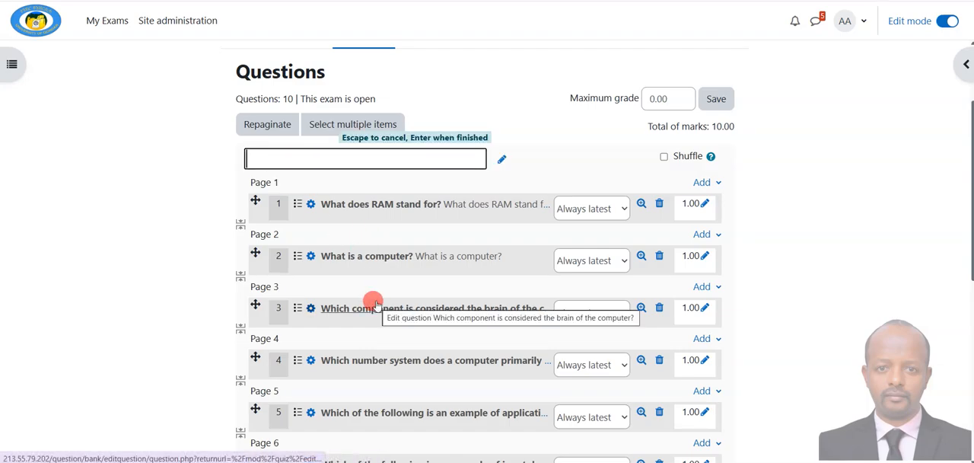
type("Choice")
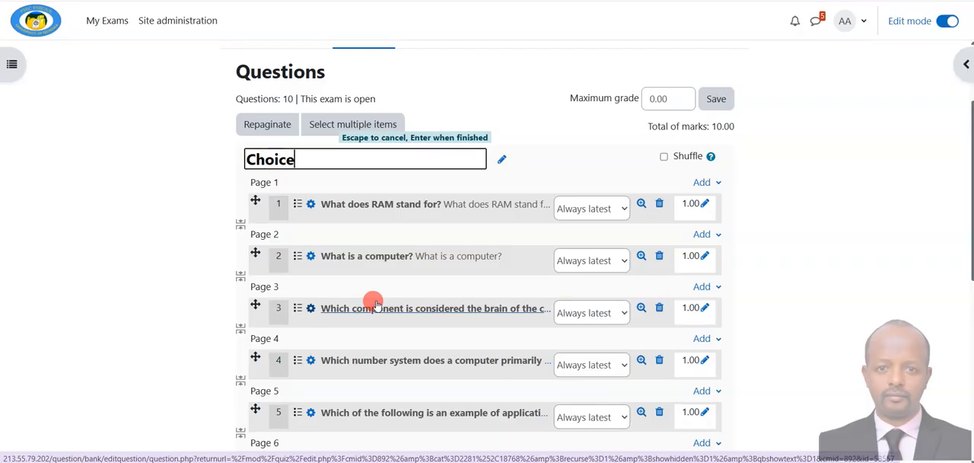
key("Return")
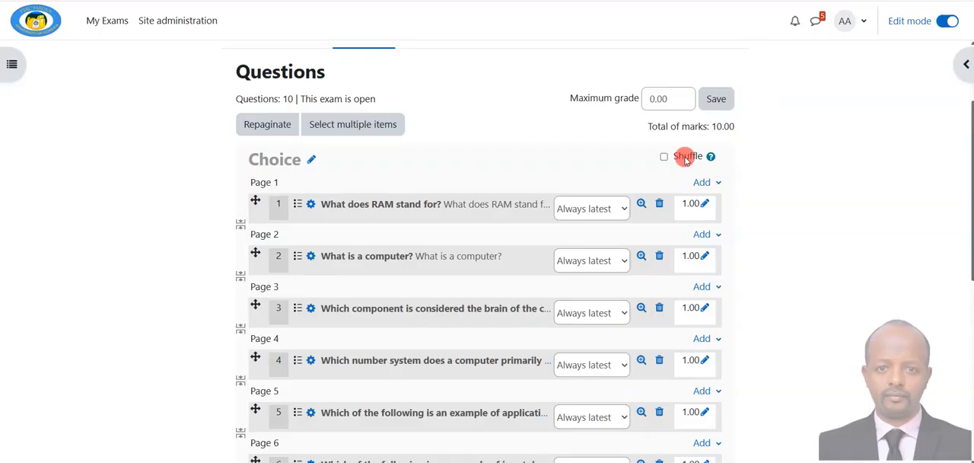
Step: Set the exam's maximum grade to 10, enable shuffling for the Choice section and save
double_click(662, 98)
type("10")
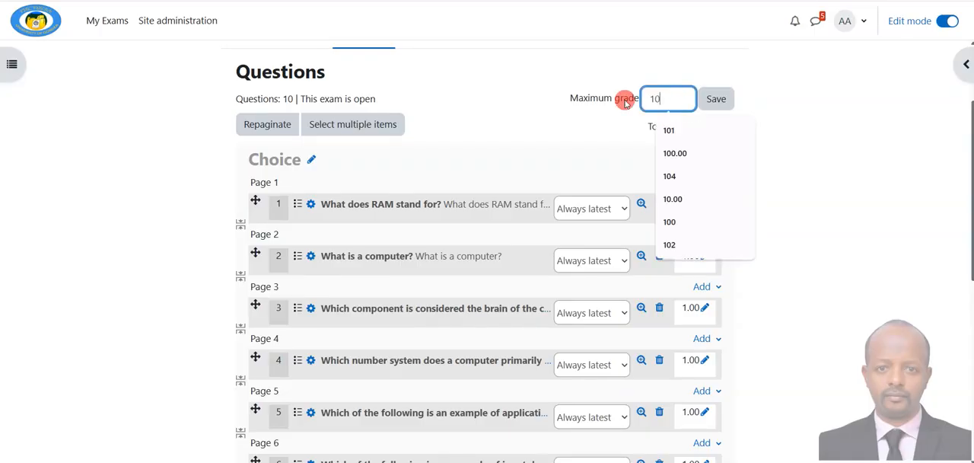
left_click(486, 114)
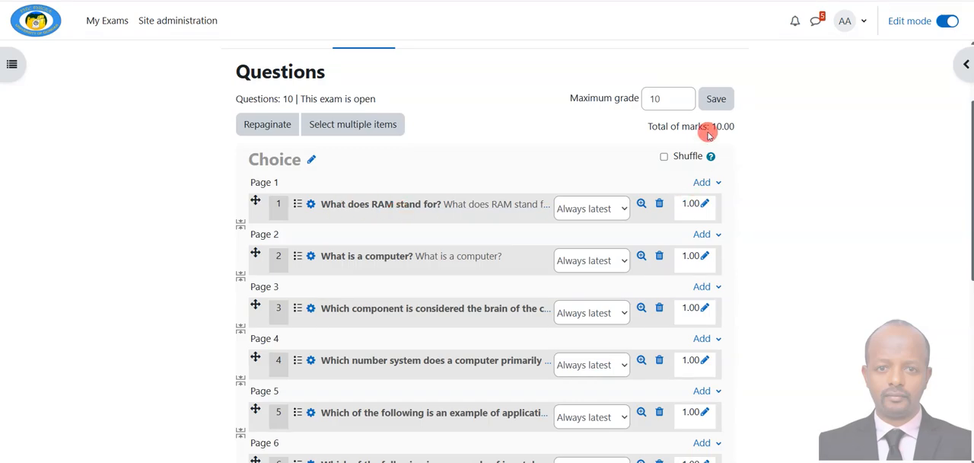
left_click(664, 158)
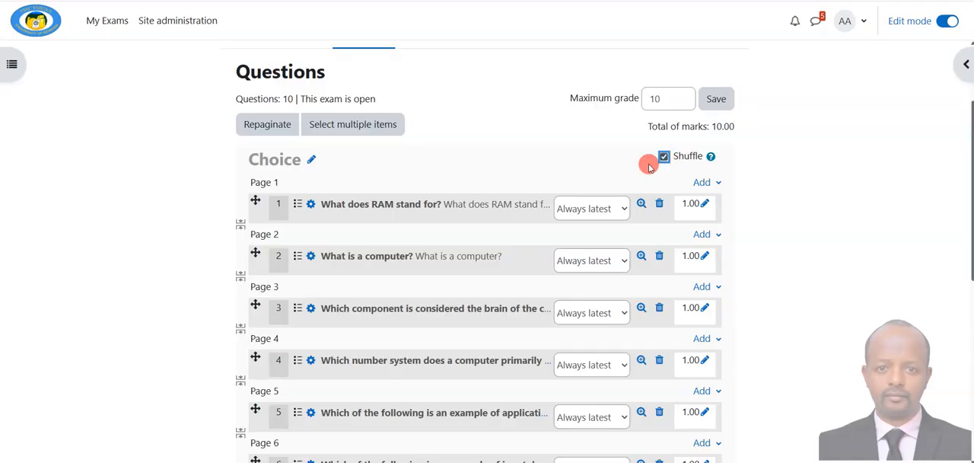
scroll(548, 180, "down", 5)
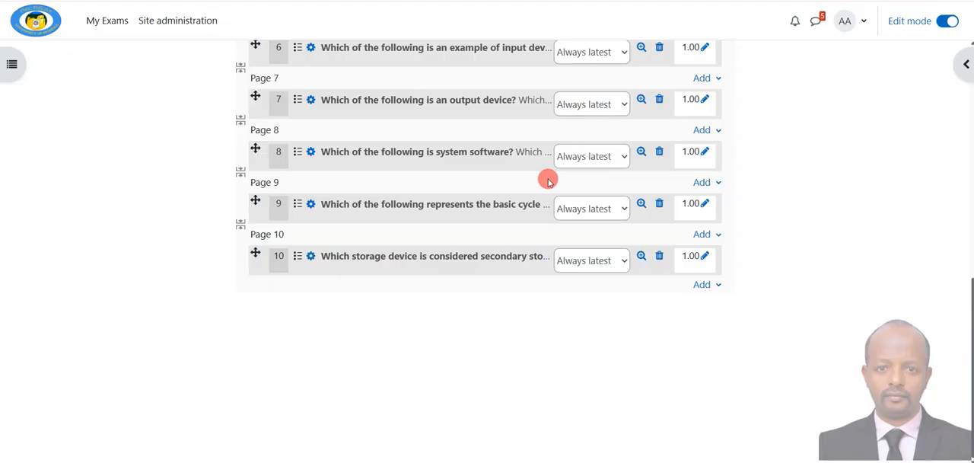
scroll(548, 181, "up", 5)
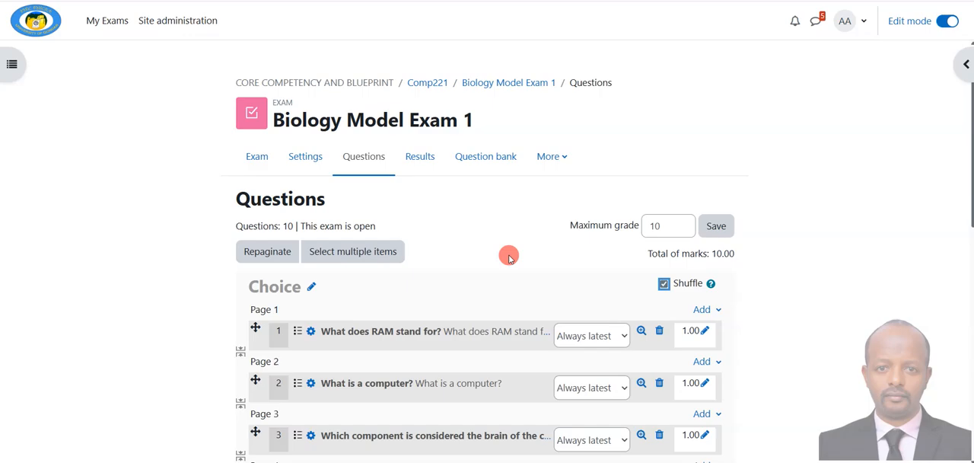
left_click(716, 226)
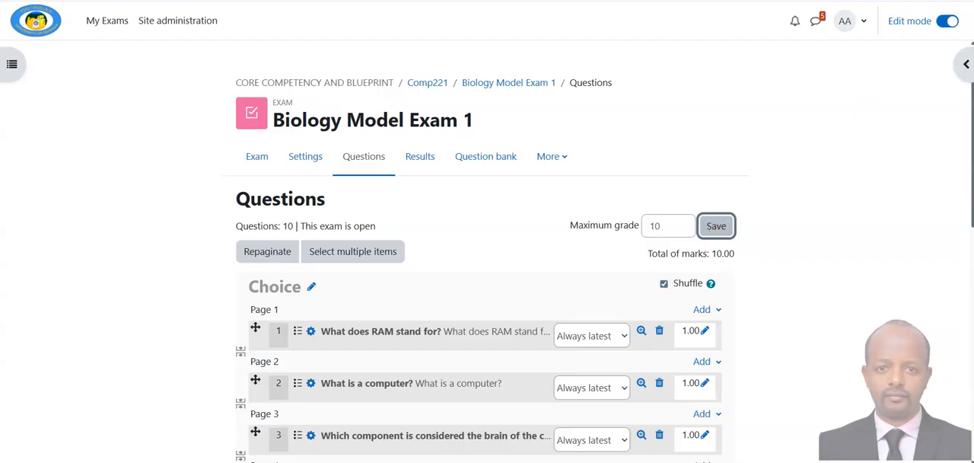